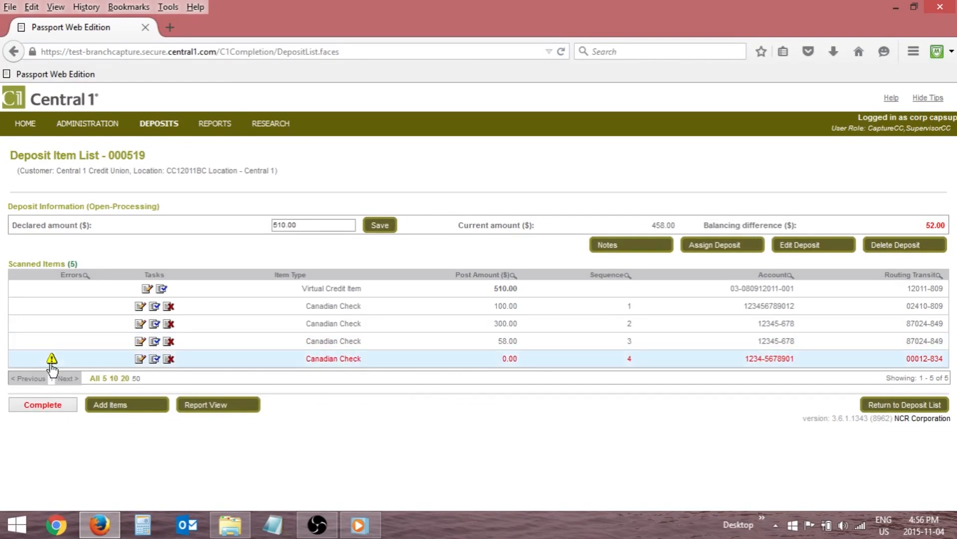
Open item 4, the Canadian cheque flagged with a Correct Amount error, and delete it from the deposit
click(139, 361)
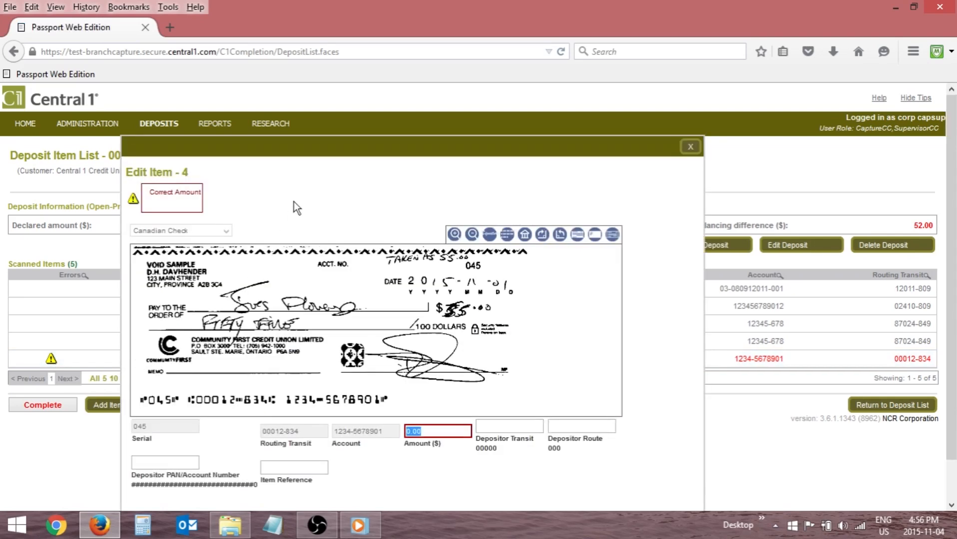
drag(303, 153, 343, 106)
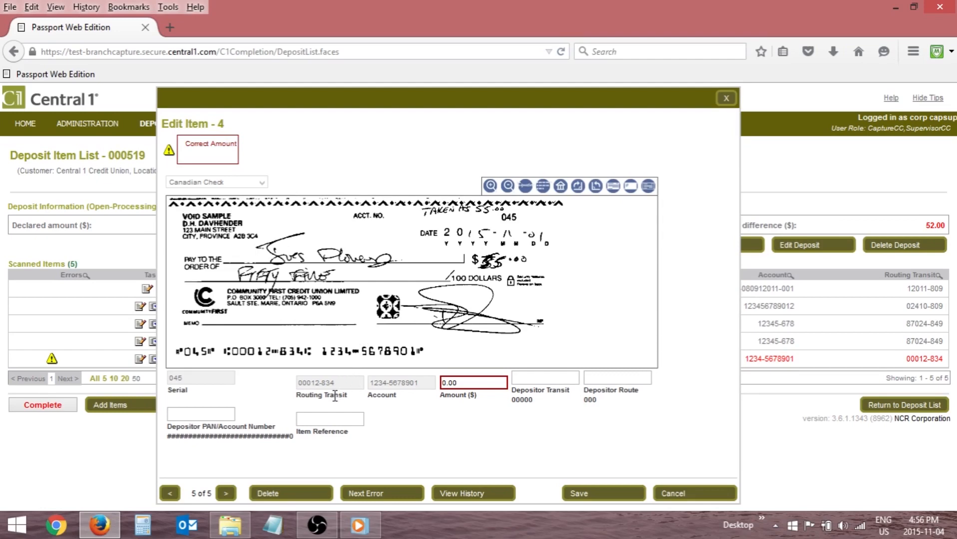
click(294, 490)
click(462, 275)
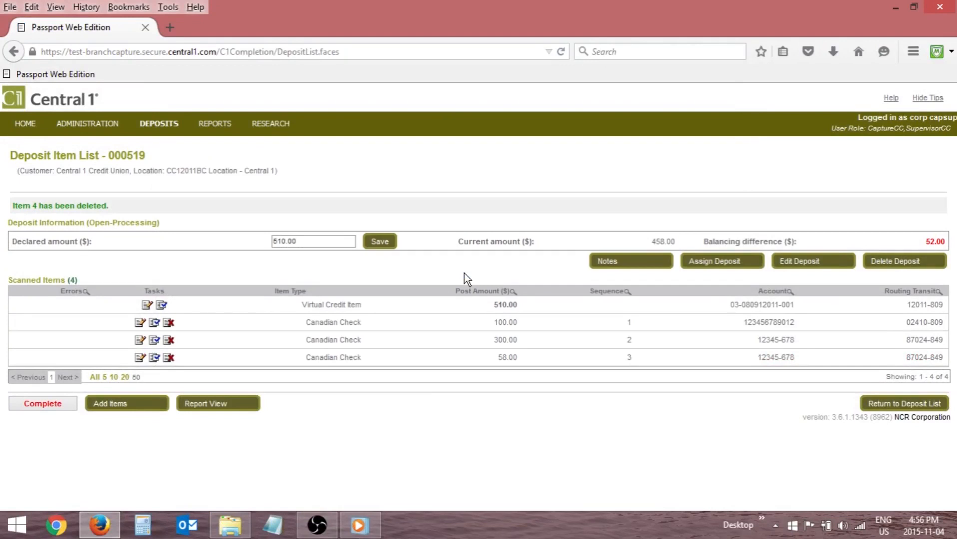
Add the cheque to the deposit again as a new item, set its amount to 55.00 and save it
click(150, 405)
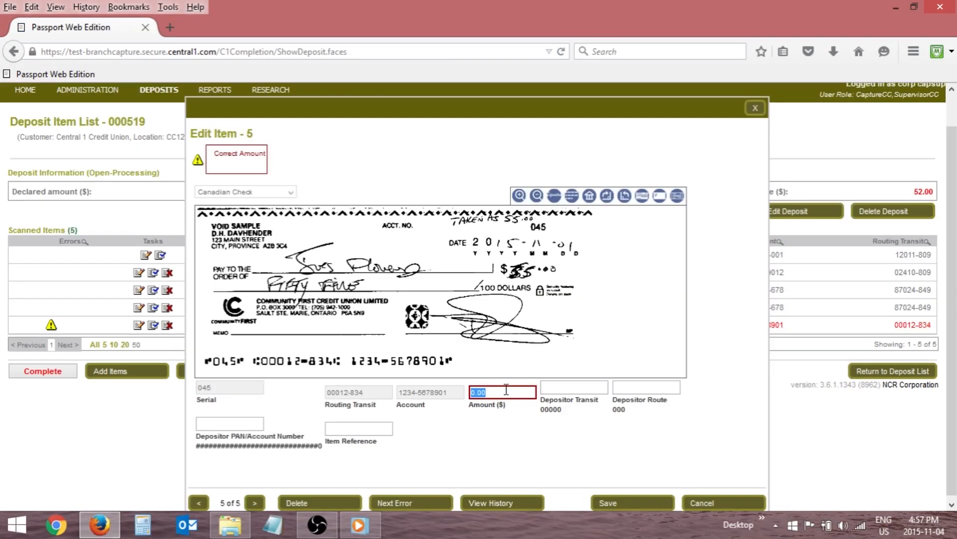
text(55.00)
click(626, 504)
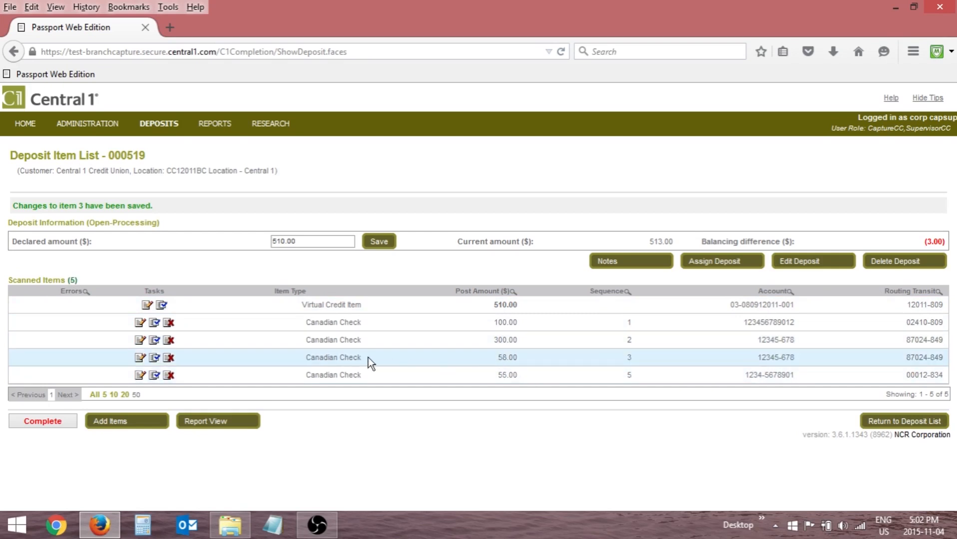
Correct the amount of item 3 to 55.00 to match its cheque image, and save the item
click(140, 357)
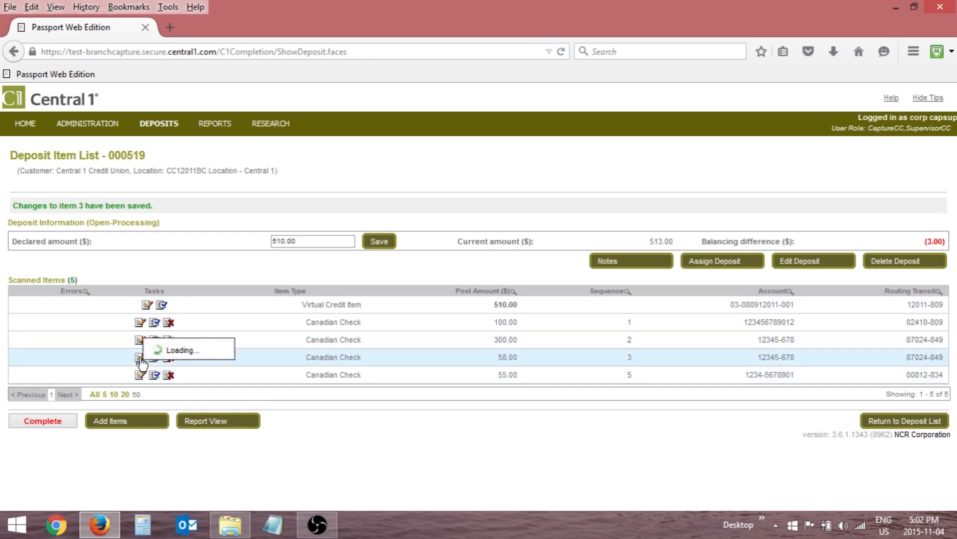
drag(393, 134, 400, 101)
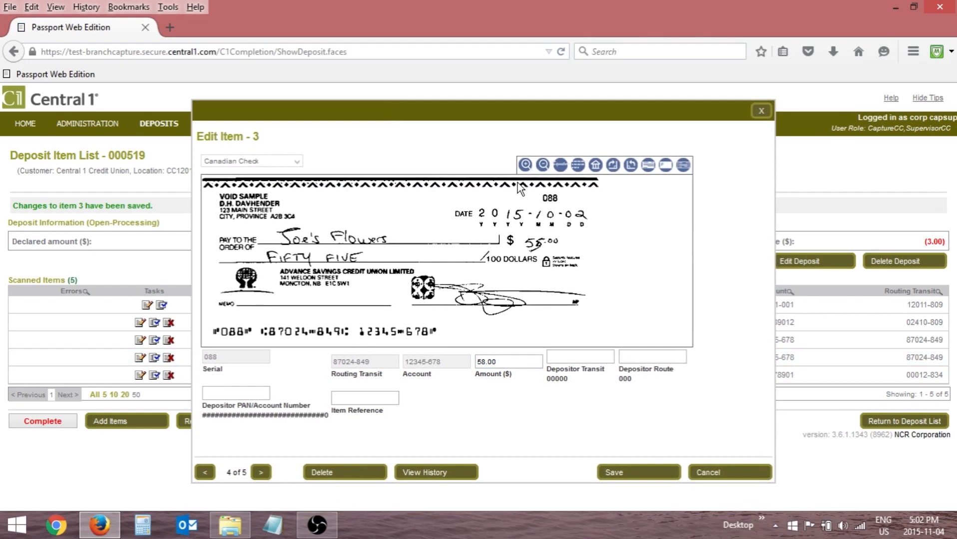
click(506, 360)
text(55.00)
click(615, 475)
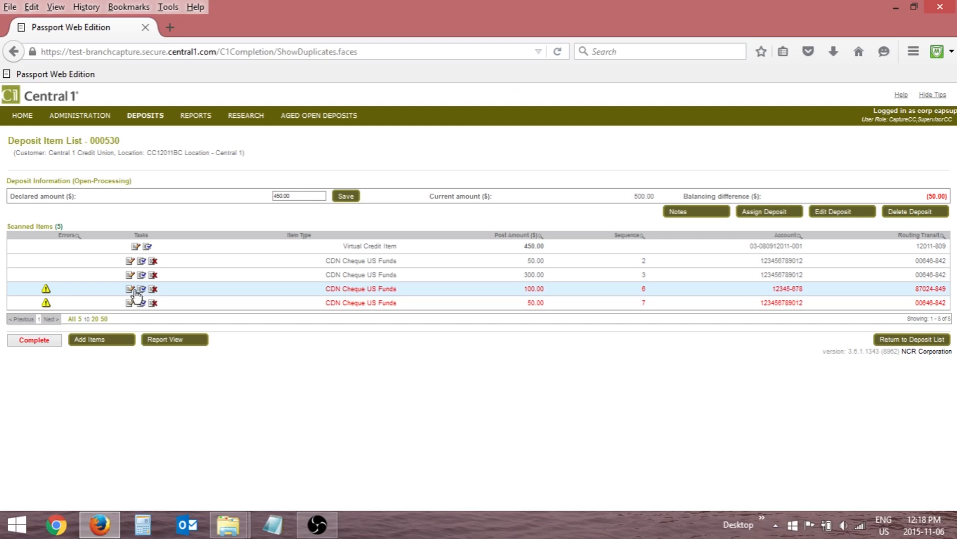
Compare the flagged cheque with its duplicate on the Duplicate Items page, and return to editing the item
click(132, 289)
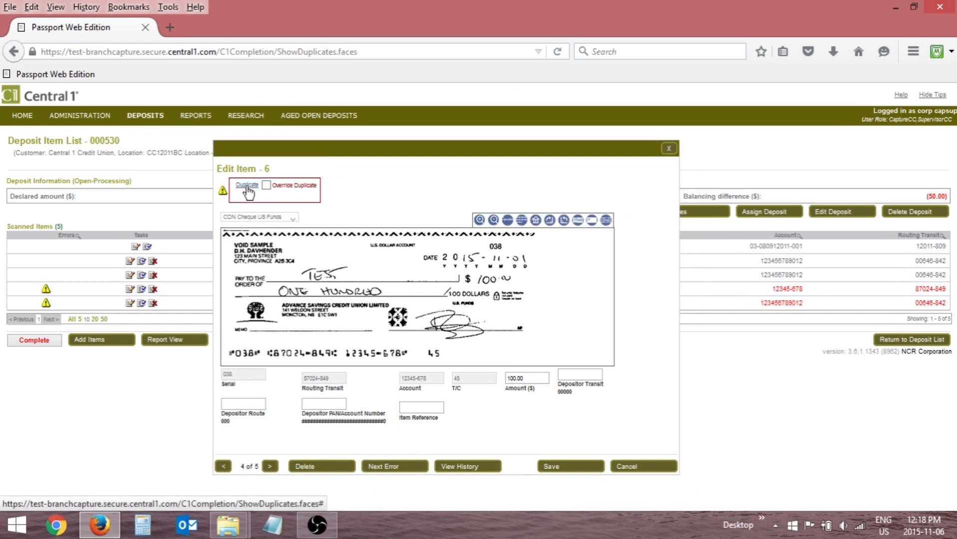
click(246, 185)
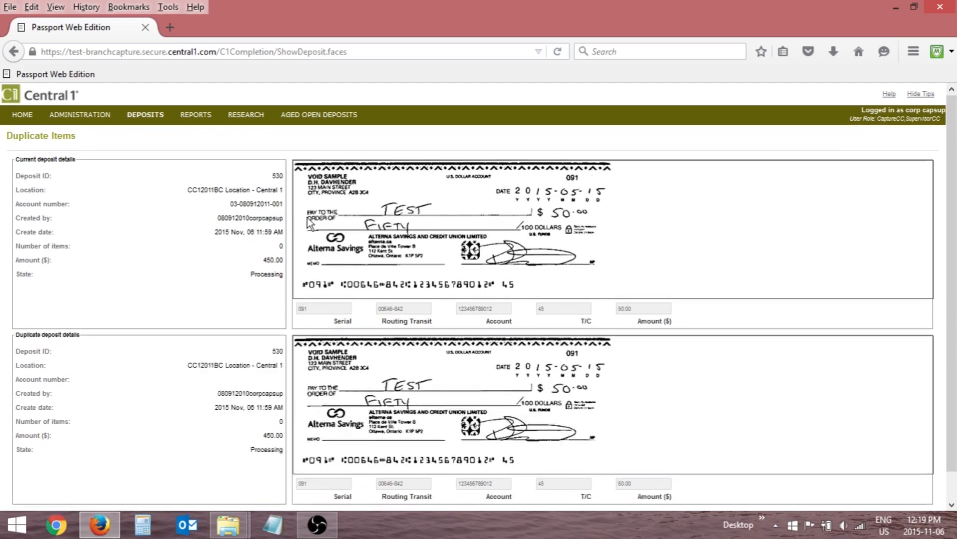
scroll(307, 218, down, 2)
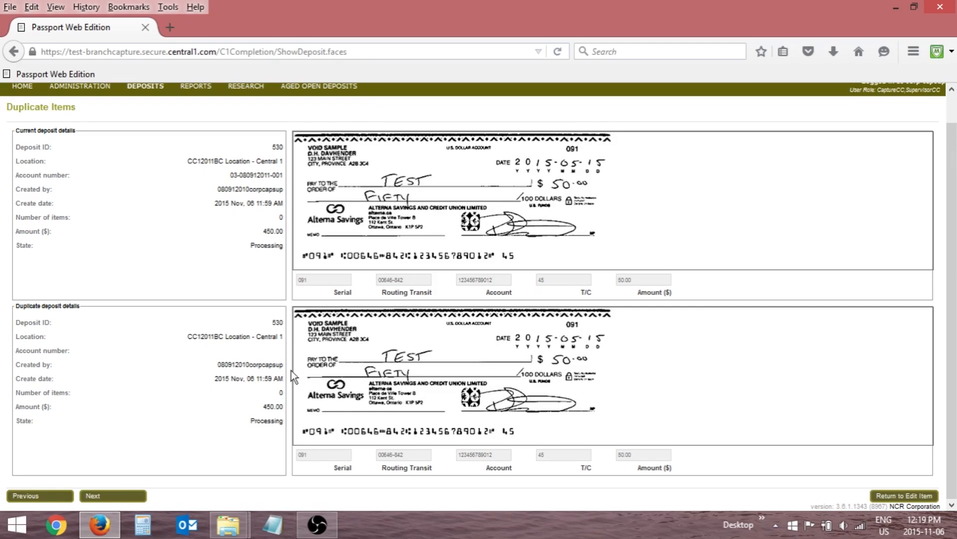
click(883, 496)
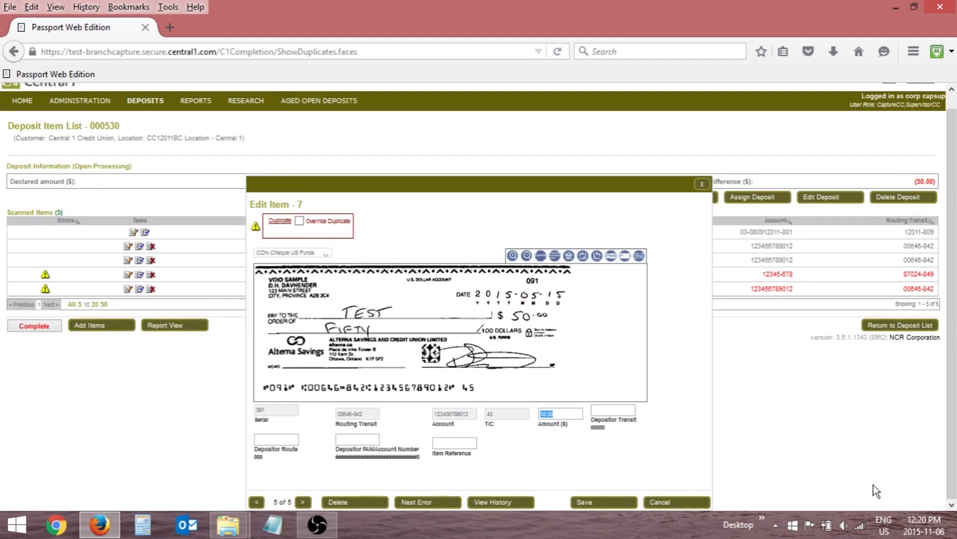
Delete duplicate item 7 from the deposit and confirm the deletion
drag(449, 182, 436, 135)
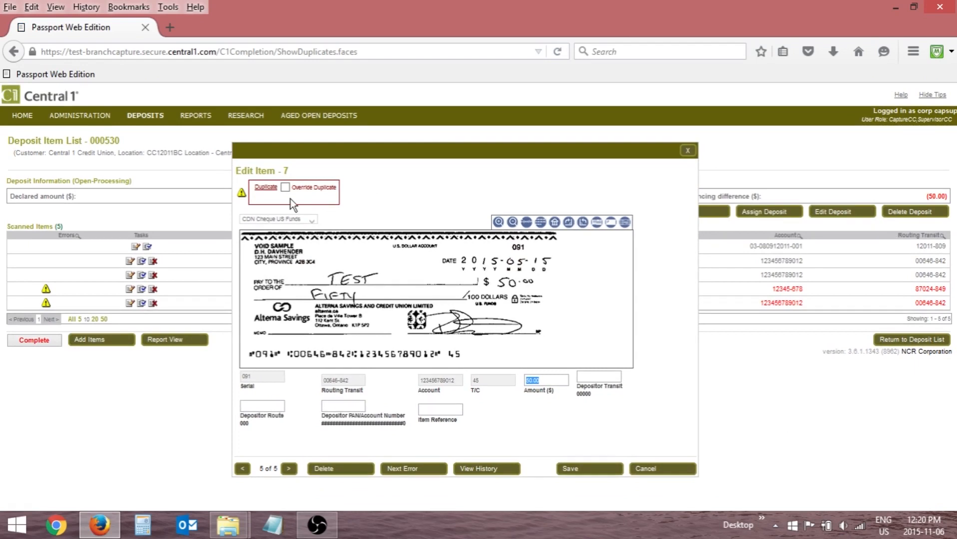
click(363, 471)
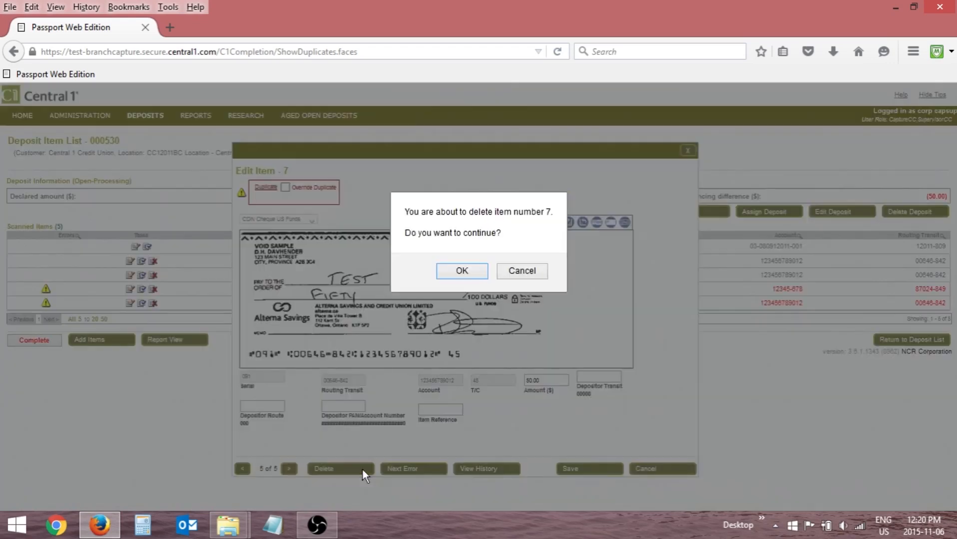
click(457, 270)
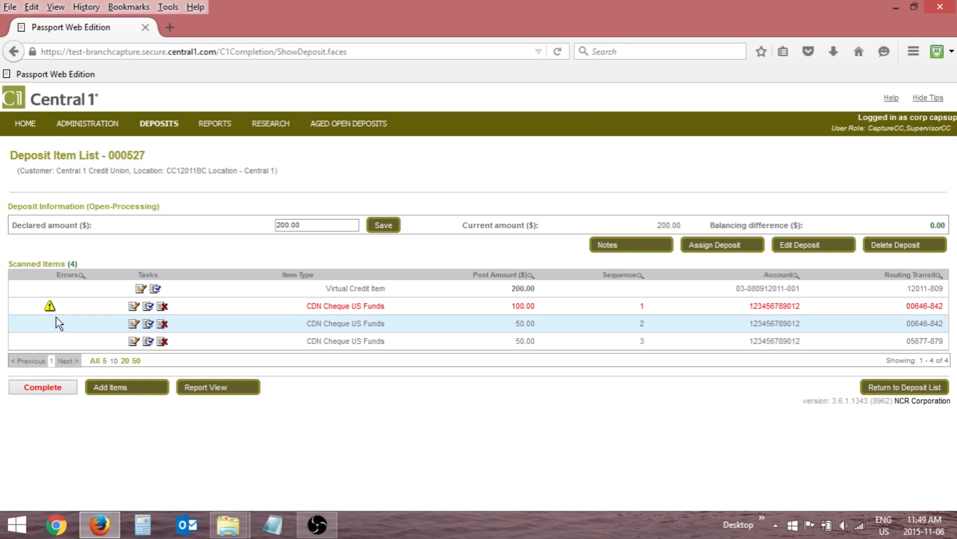
Review the image quality test results for item 1's failed cheque image, and return to editing the item
click(133, 306)
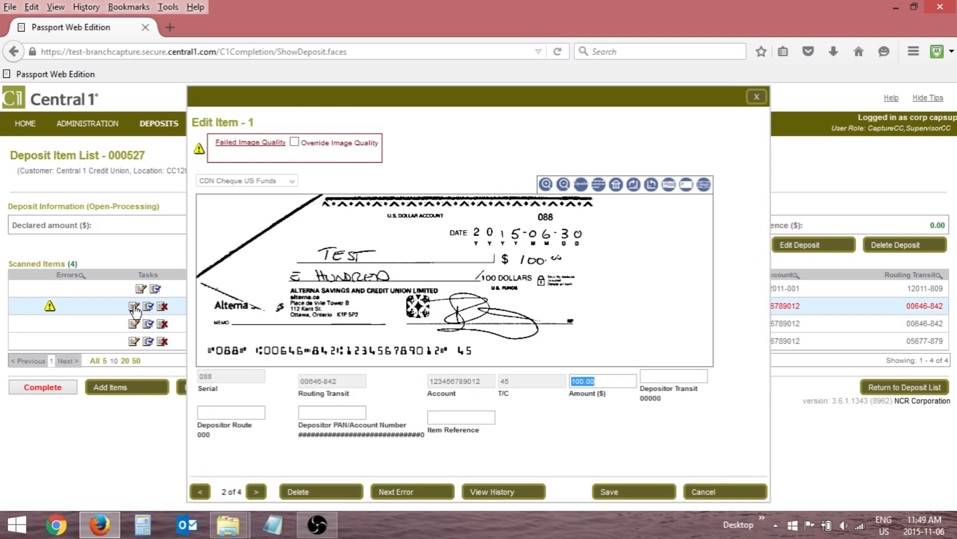
click(246, 149)
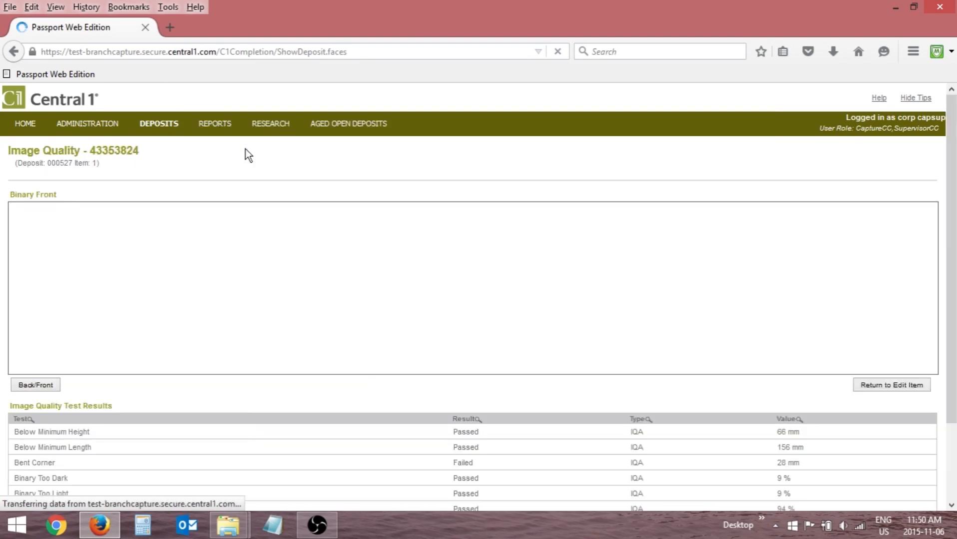
scroll(270, 249, down, 3)
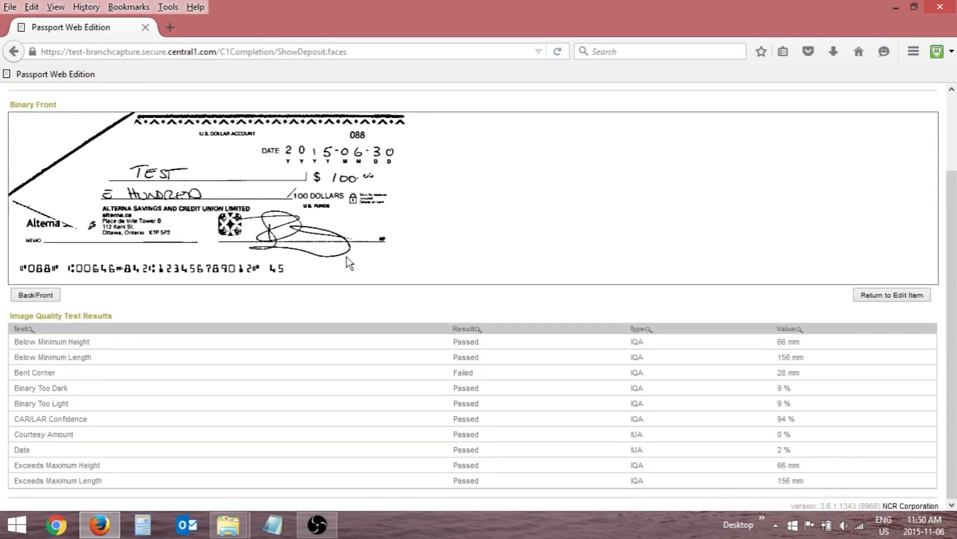
click(919, 294)
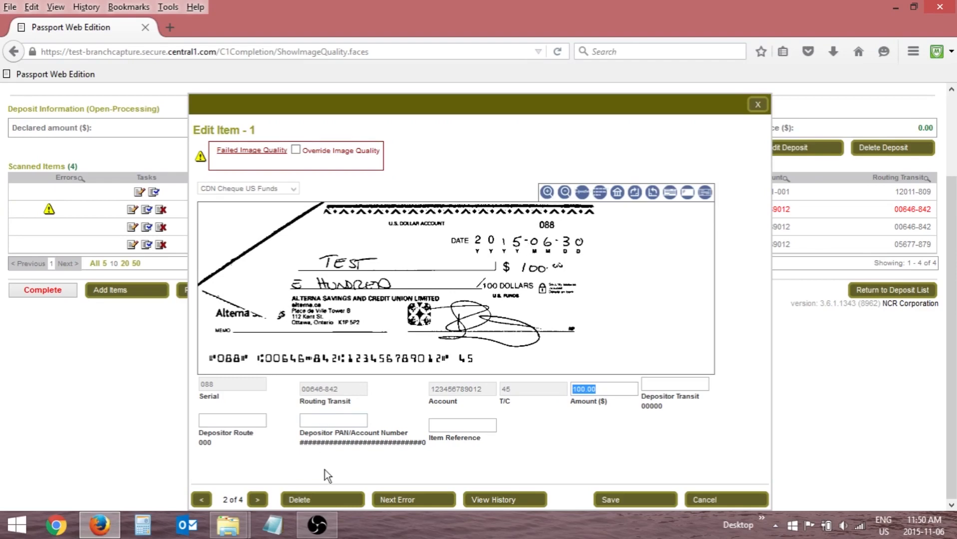
Delete item 1 with the failed image quality and start adding a replacement item to the deposit
click(333, 498)
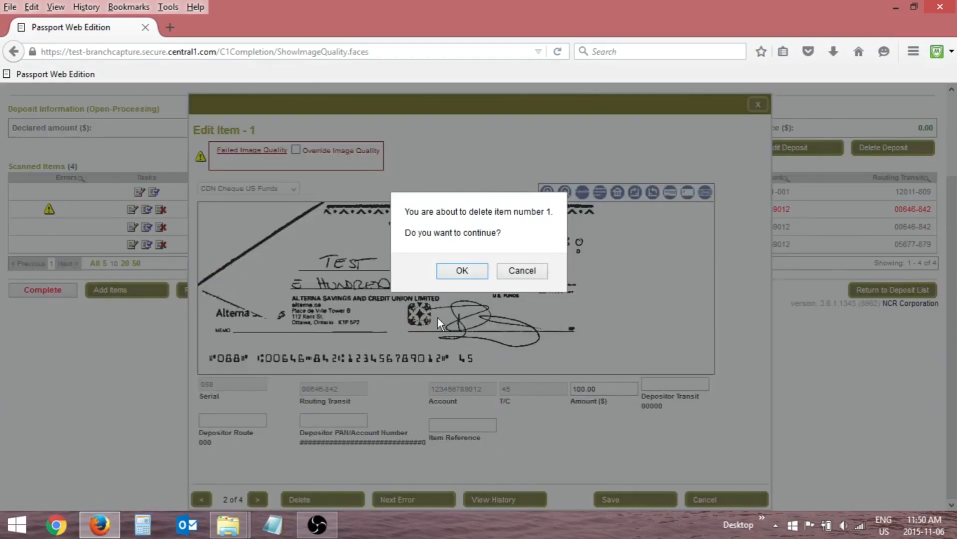
click(456, 273)
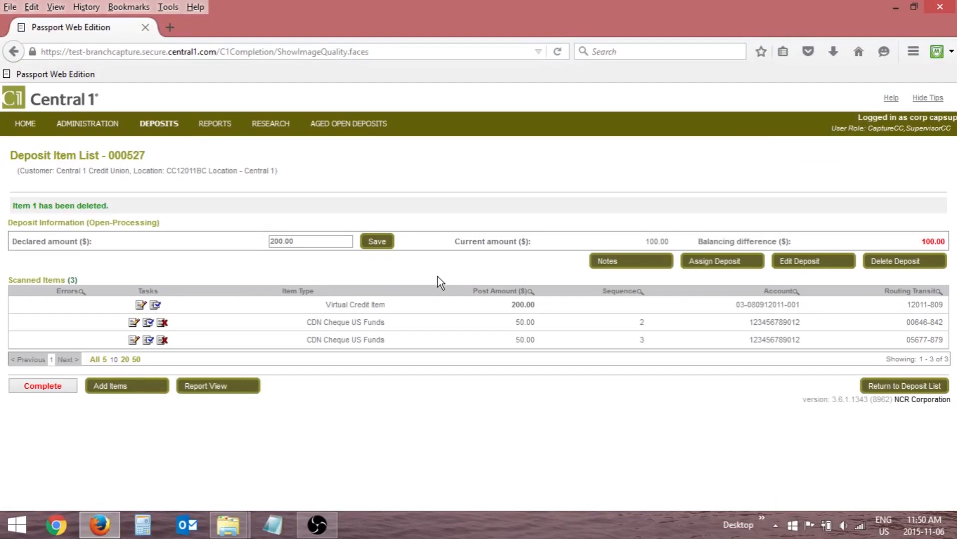
click(128, 387)
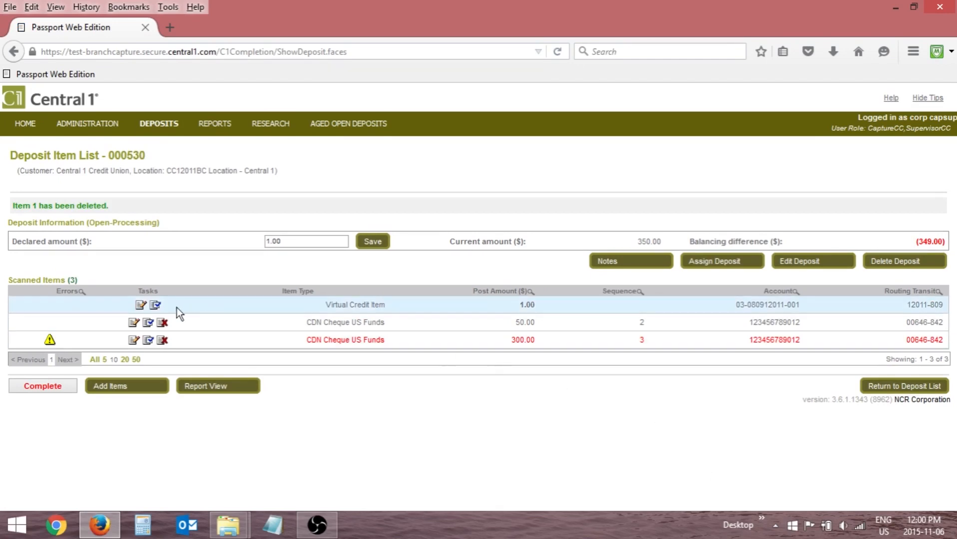
Override the failed image quality error on item 3, the 300.00 cheque, and save the item
click(134, 340)
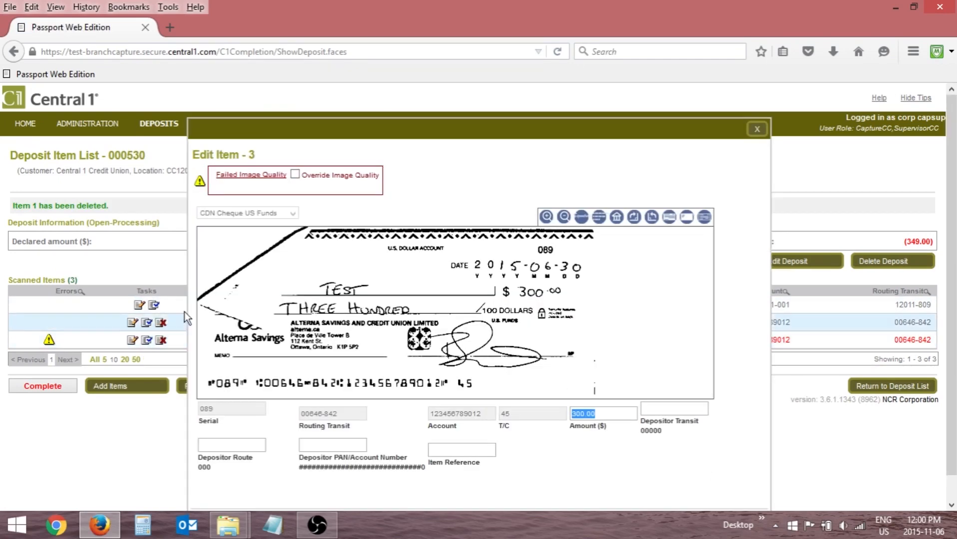
click(295, 174)
drag(347, 125, 321, 70)
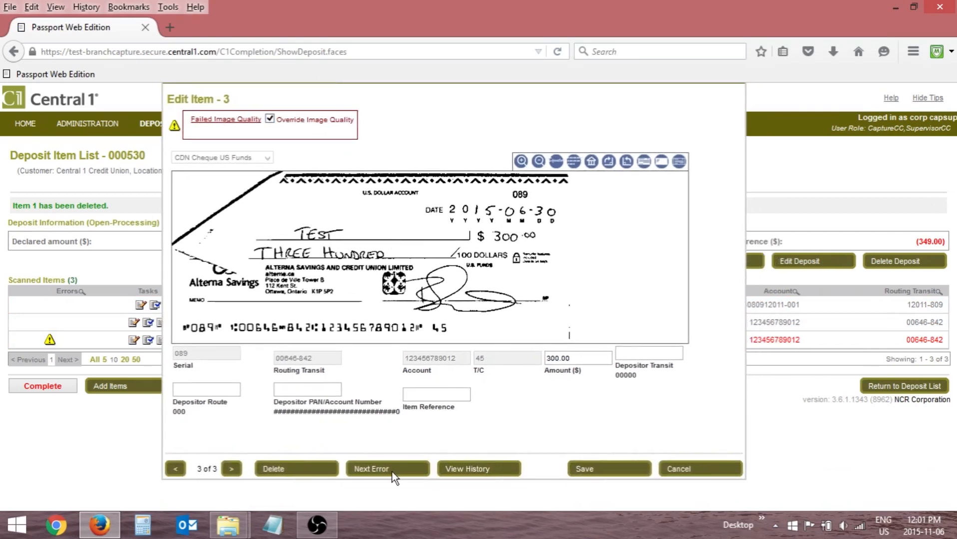
click(597, 473)
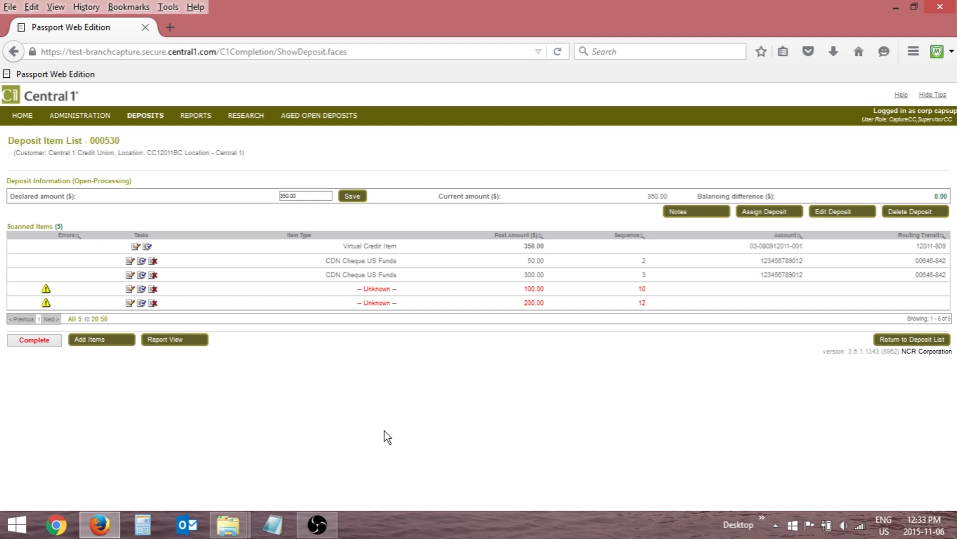
Delete item 10 of unknown type and start adding a replacement item to the deposit
click(130, 290)
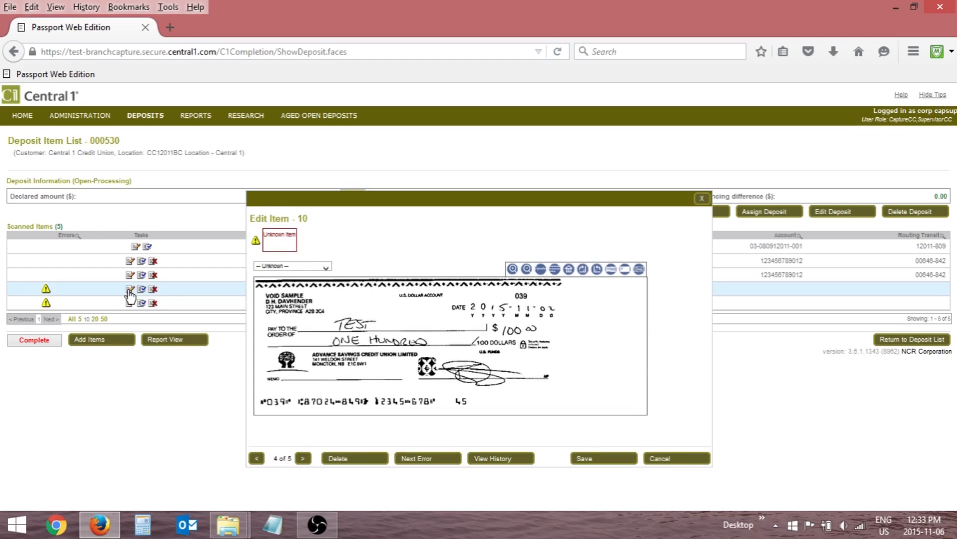
click(340, 456)
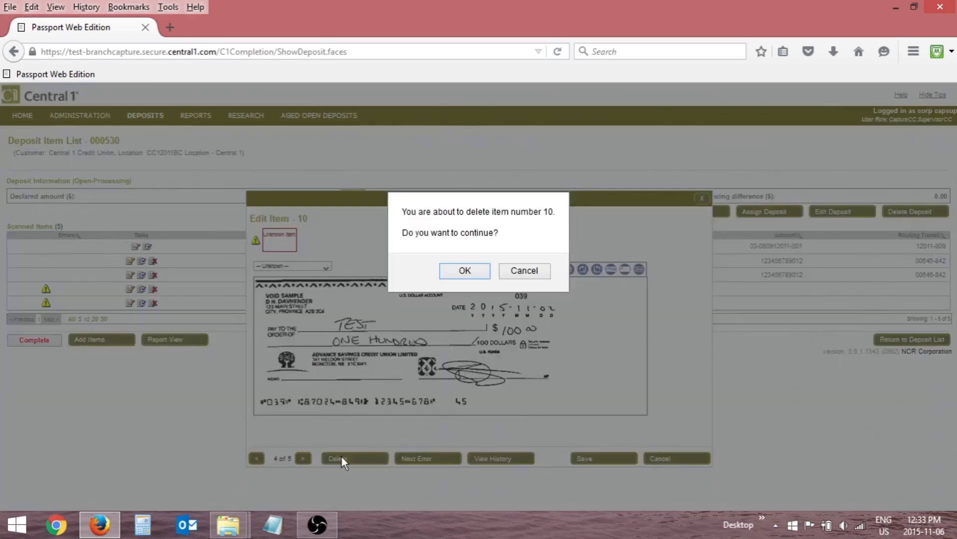
click(450, 274)
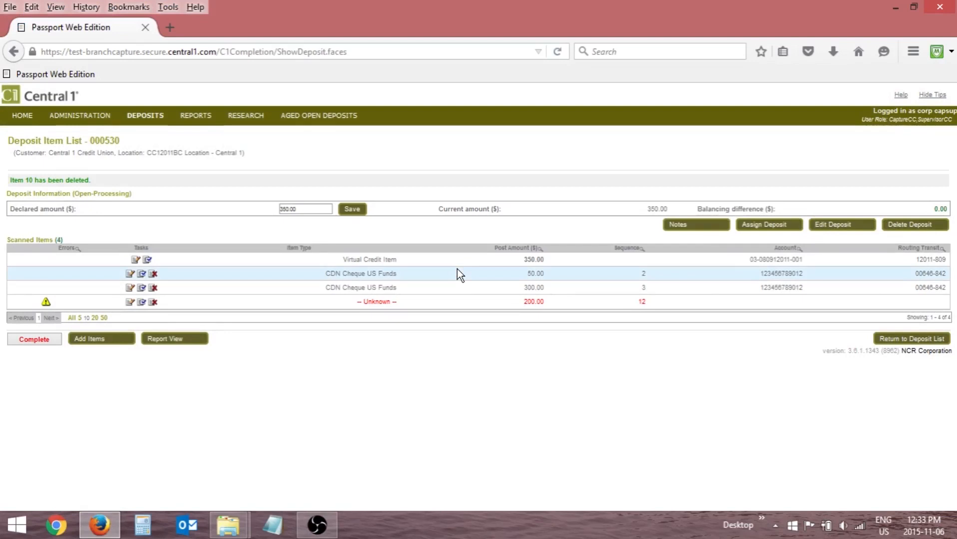
click(96, 340)
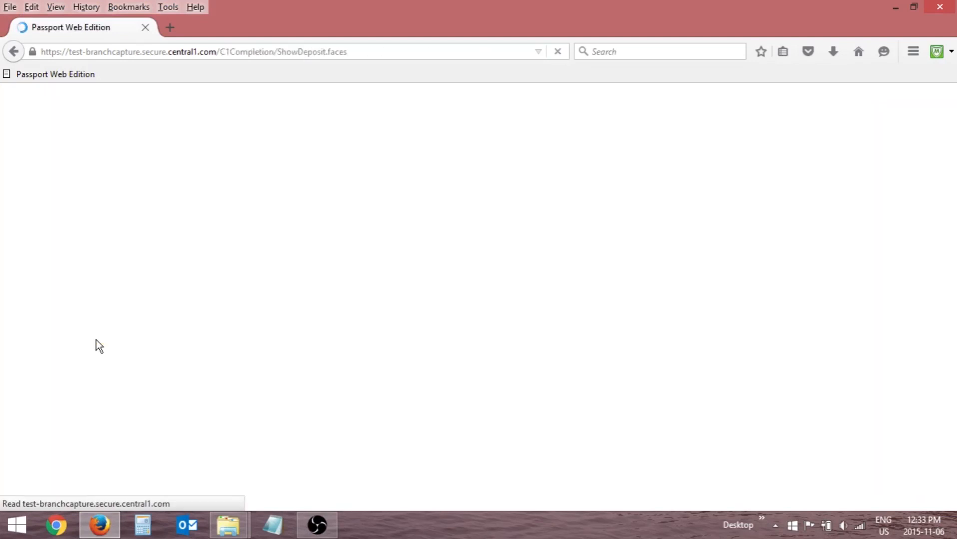